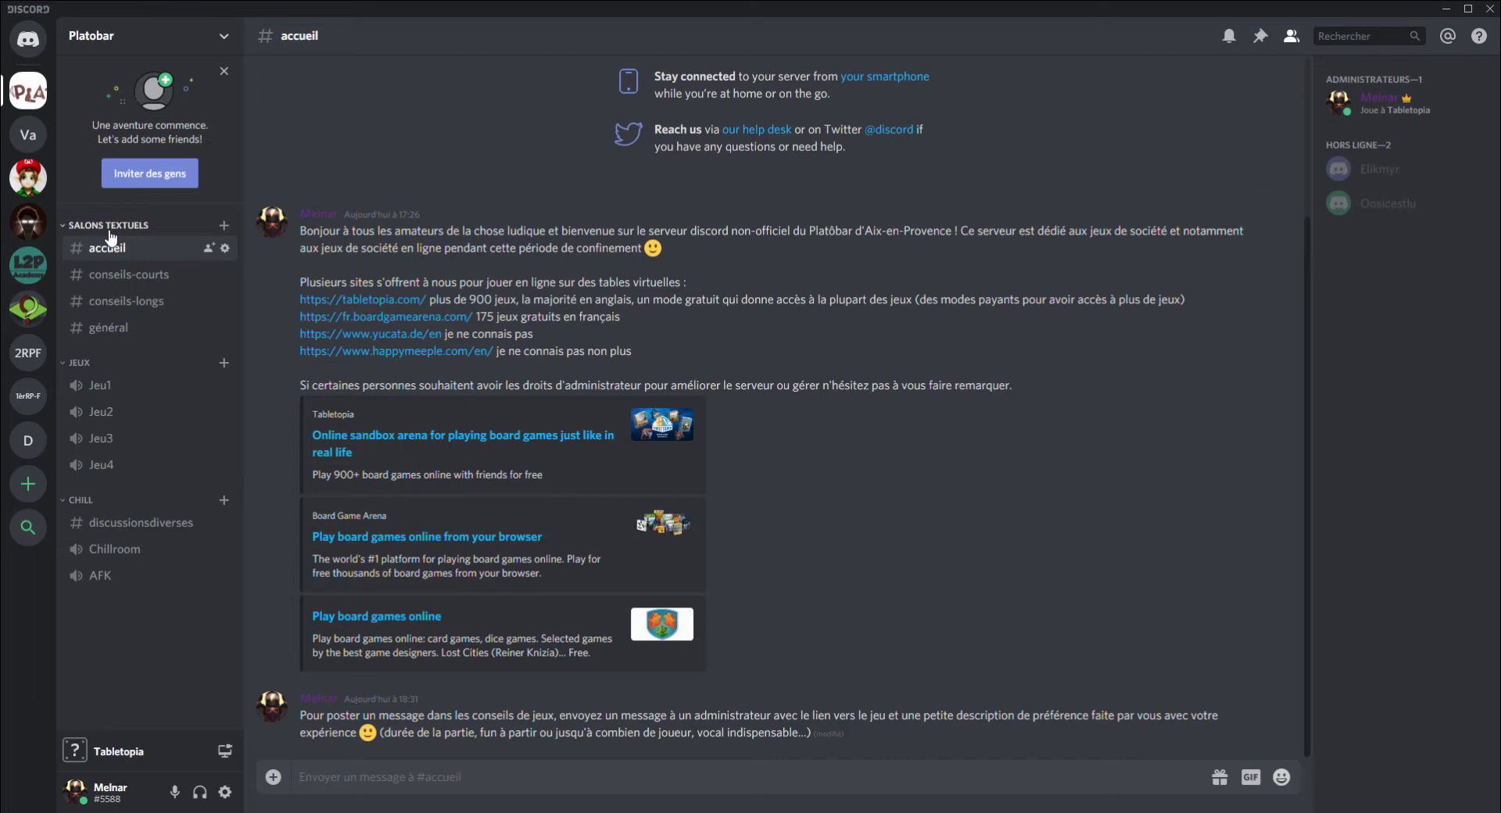
Step: Open the conseils-courts text channel and view its short-game recommendations
{"action": "left_click", "coordinate": [151, 283]}
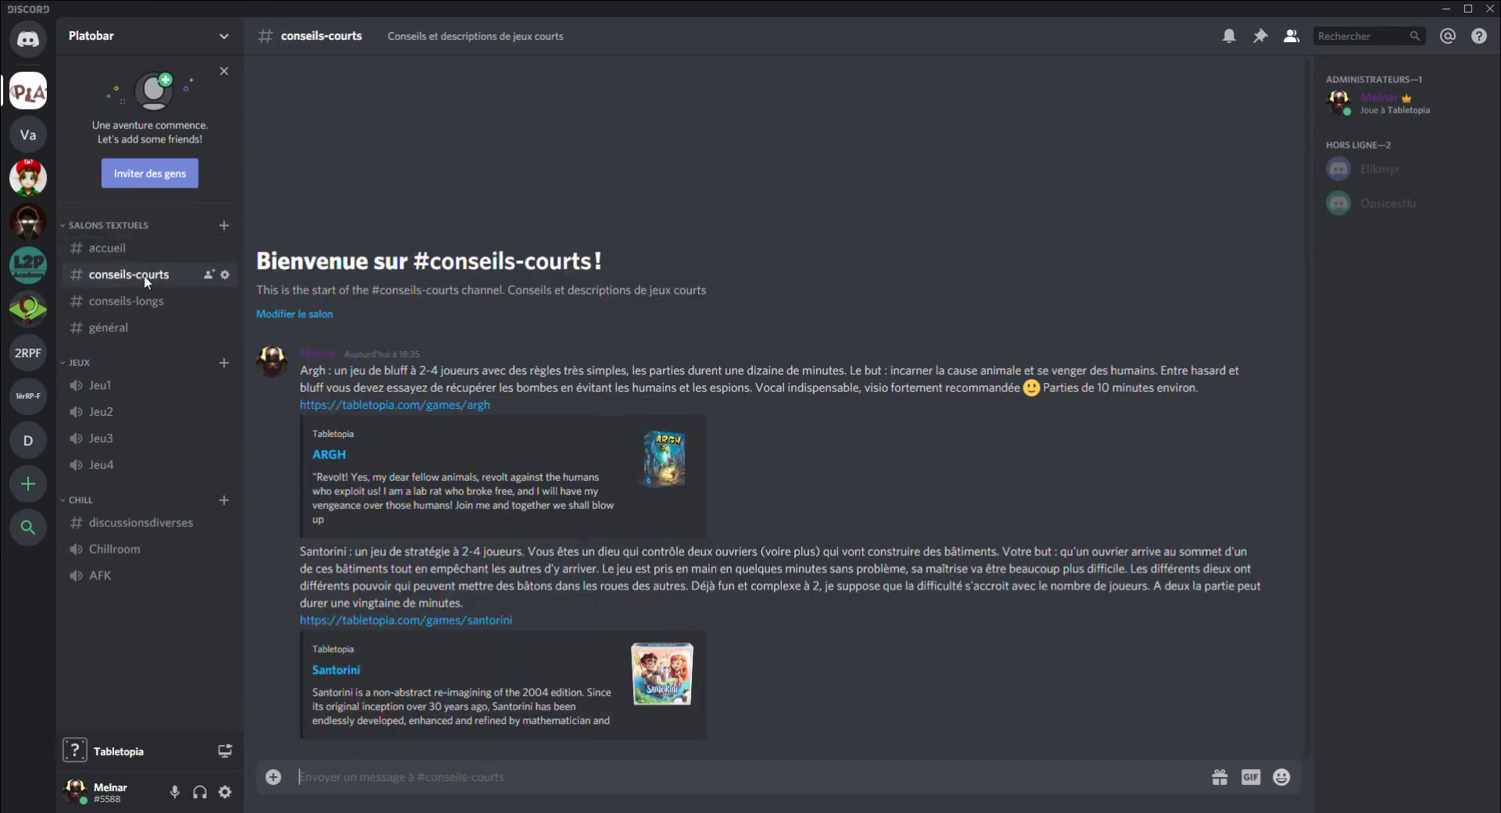
{"action": "left_click", "coordinate": [131, 302]}
{"action": "left_click", "coordinate": [145, 280]}
Step: Examine the Scythe recommendation in the conseils-longs channel, including its extension links and the rules video
{"action": "left_click", "coordinate": [145, 301]}
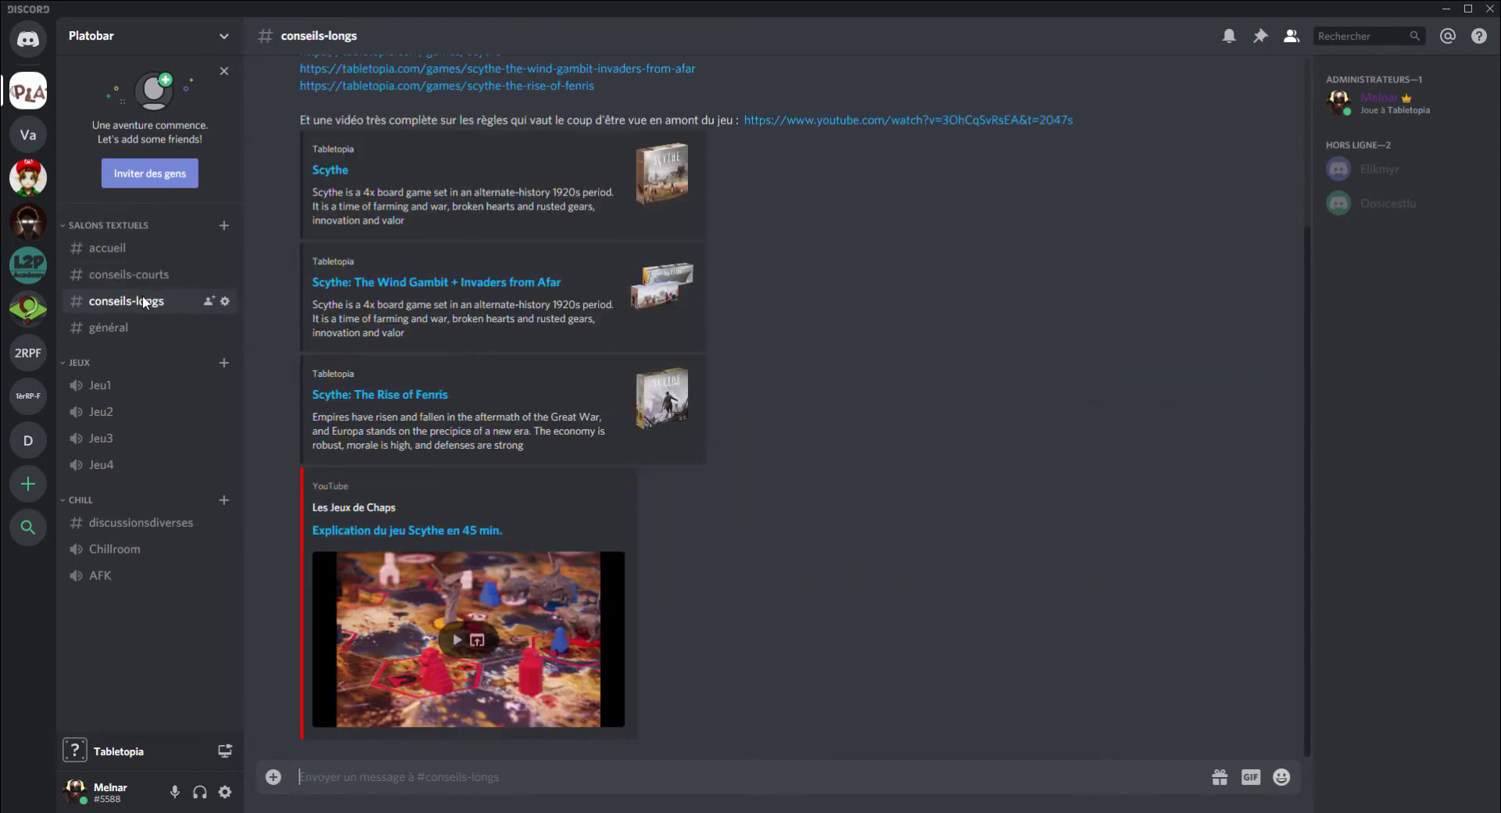
{"action": "scroll", "coordinate": [629, 288], "scroll_direction": "up", "scroll_amount": 3}
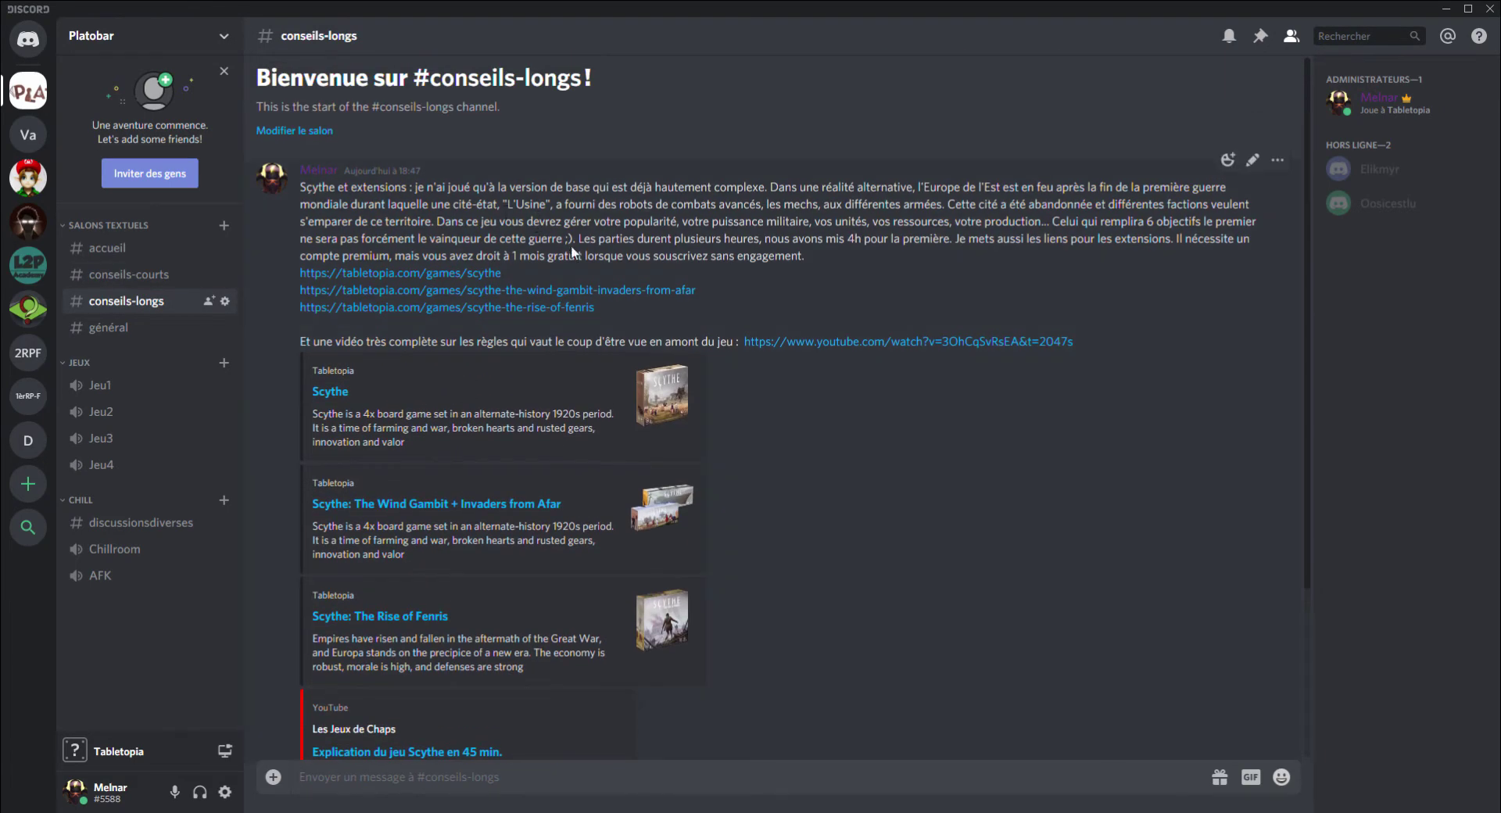
{"action": "scroll", "coordinate": [586, 251], "scroll_direction": "down", "scroll_amount": 4}
{"action": "scroll", "coordinate": [648, 289], "scroll_direction": "up", "scroll_amount": 5}
{"action": "scroll", "coordinate": [577, 313], "scroll_direction": "down", "scroll_amount": 3}
{"action": "scroll", "coordinate": [552, 237], "scroll_direction": "up", "scroll_amount": 3}
{"action": "scroll", "coordinate": [420, 468], "scroll_direction": "down", "scroll_amount": 2}
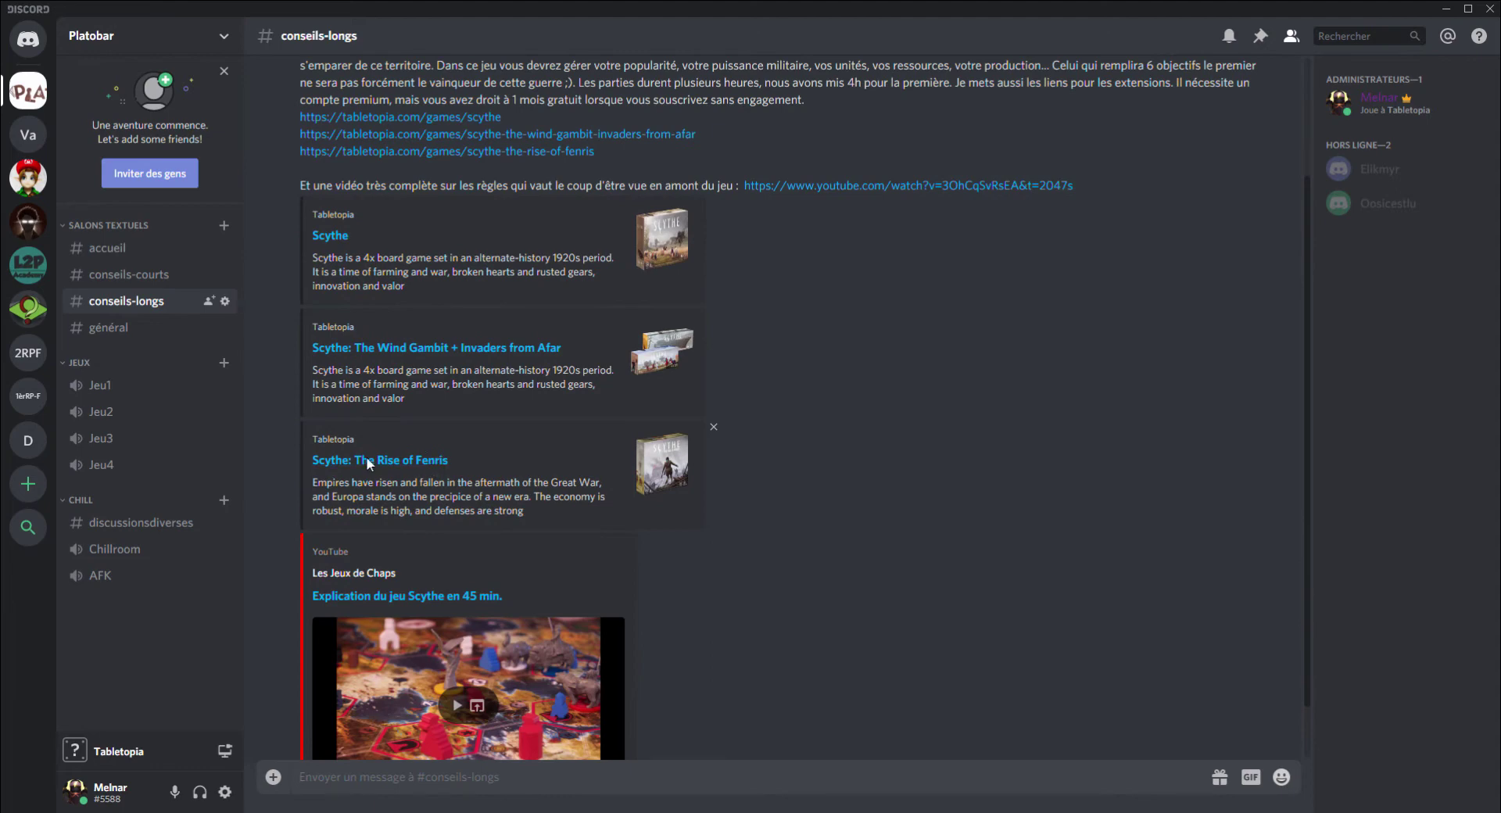
{"action": "scroll", "coordinate": [387, 439], "scroll_direction": "up", "scroll_amount": 1}
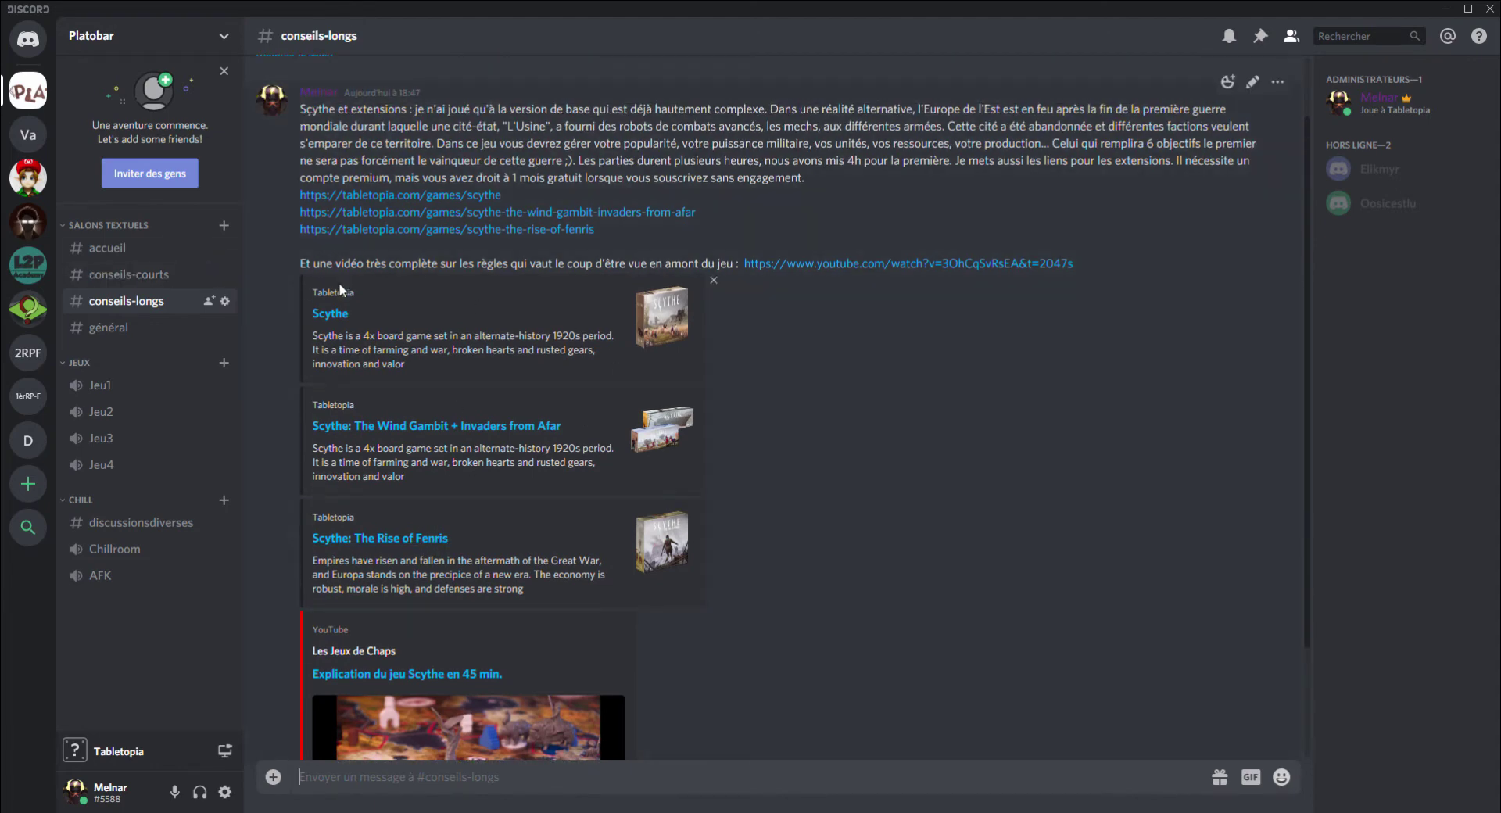
{"action": "scroll", "coordinate": [380, 289], "scroll_direction": "up", "scroll_amount": 1}
{"action": "scroll", "coordinate": [426, 403], "scroll_direction": "down", "scroll_amount": 3}
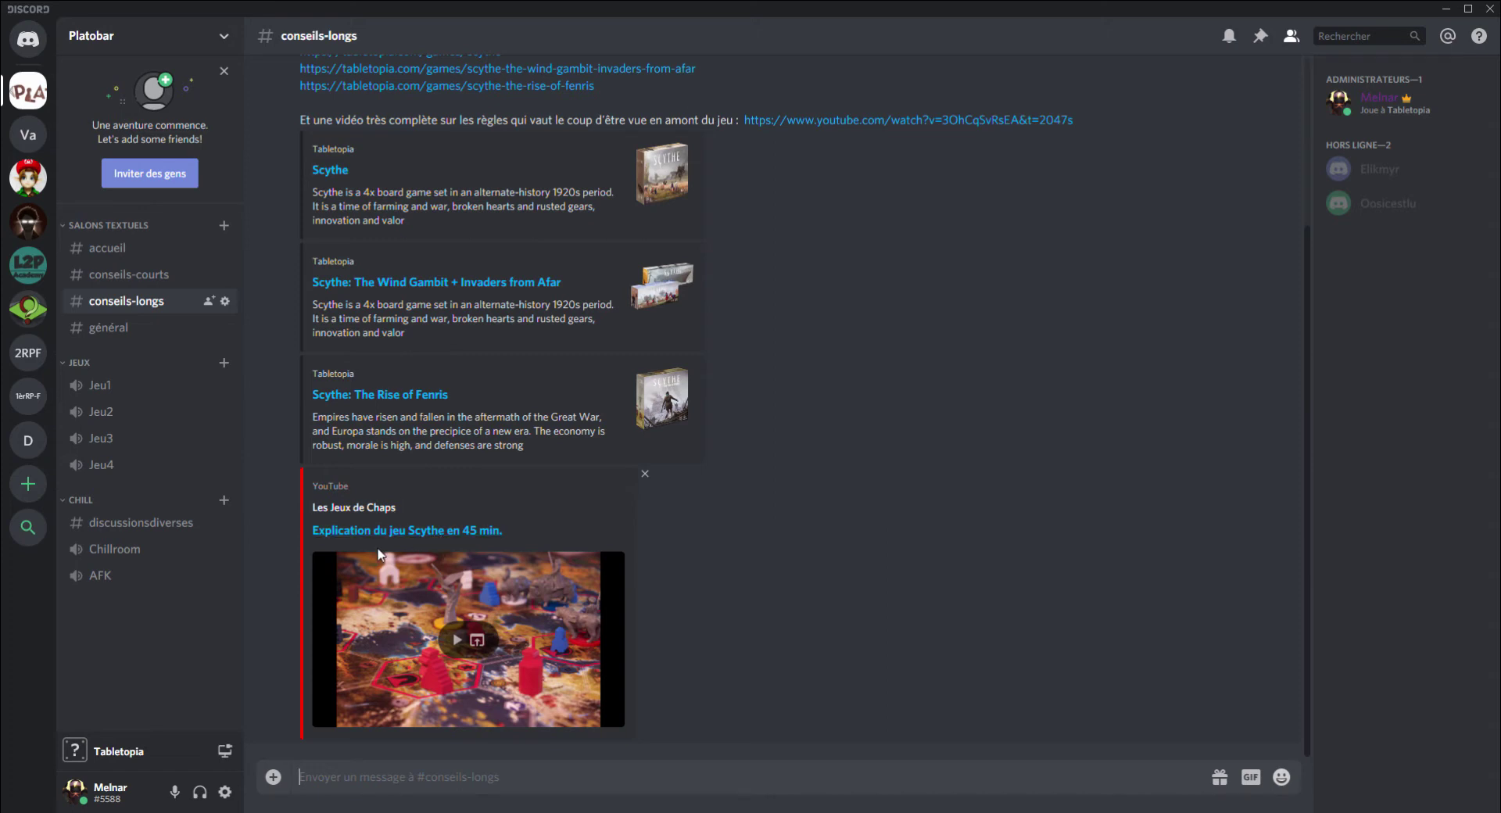
Step: Join the Jeu1 voice channel from the général text channel and post the message "Bonjour" in général
{"action": "left_click", "coordinate": [115, 331]}
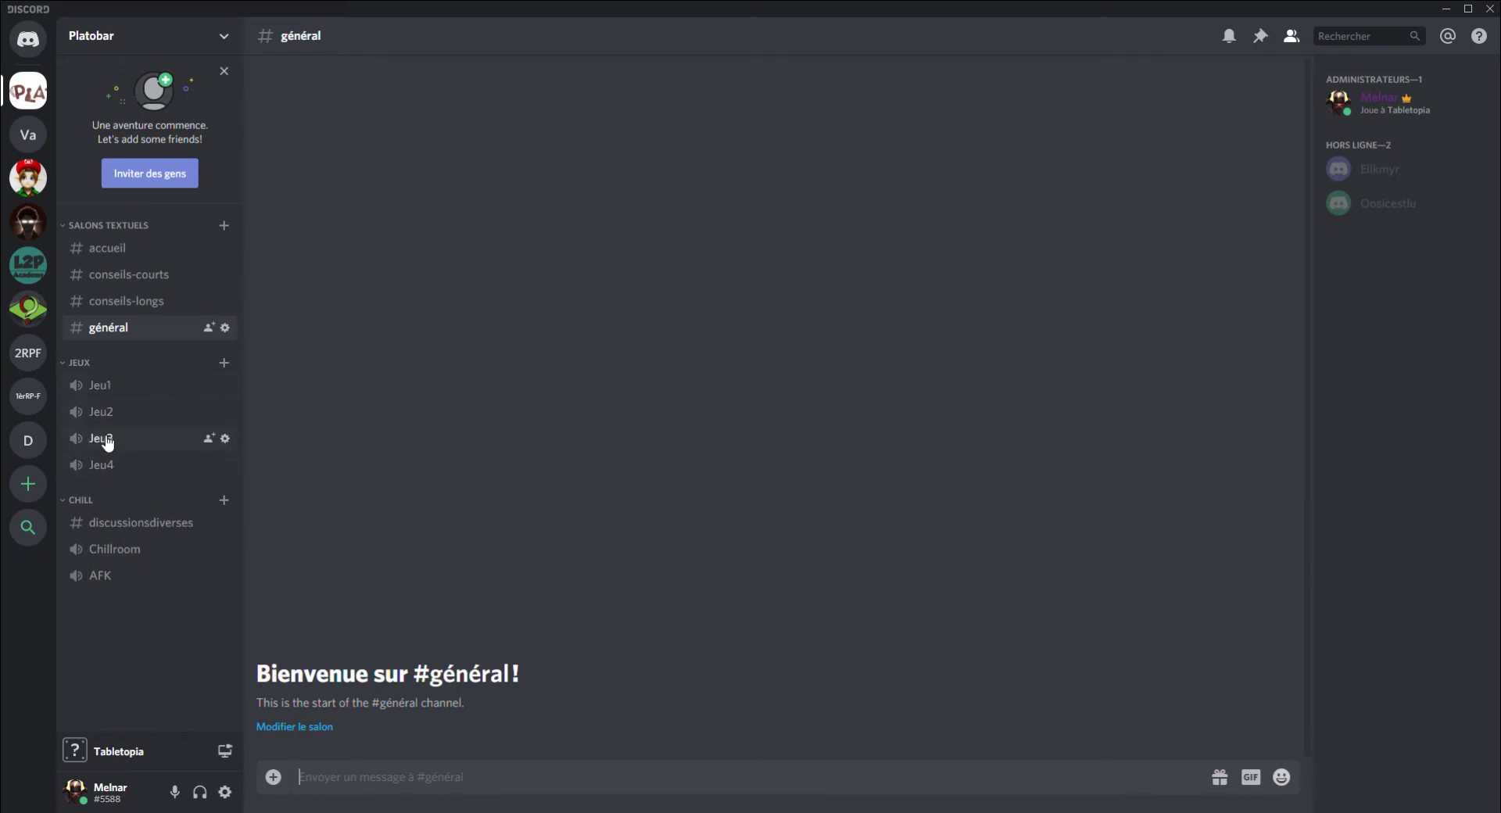
{"action": "left_click", "coordinate": [123, 391]}
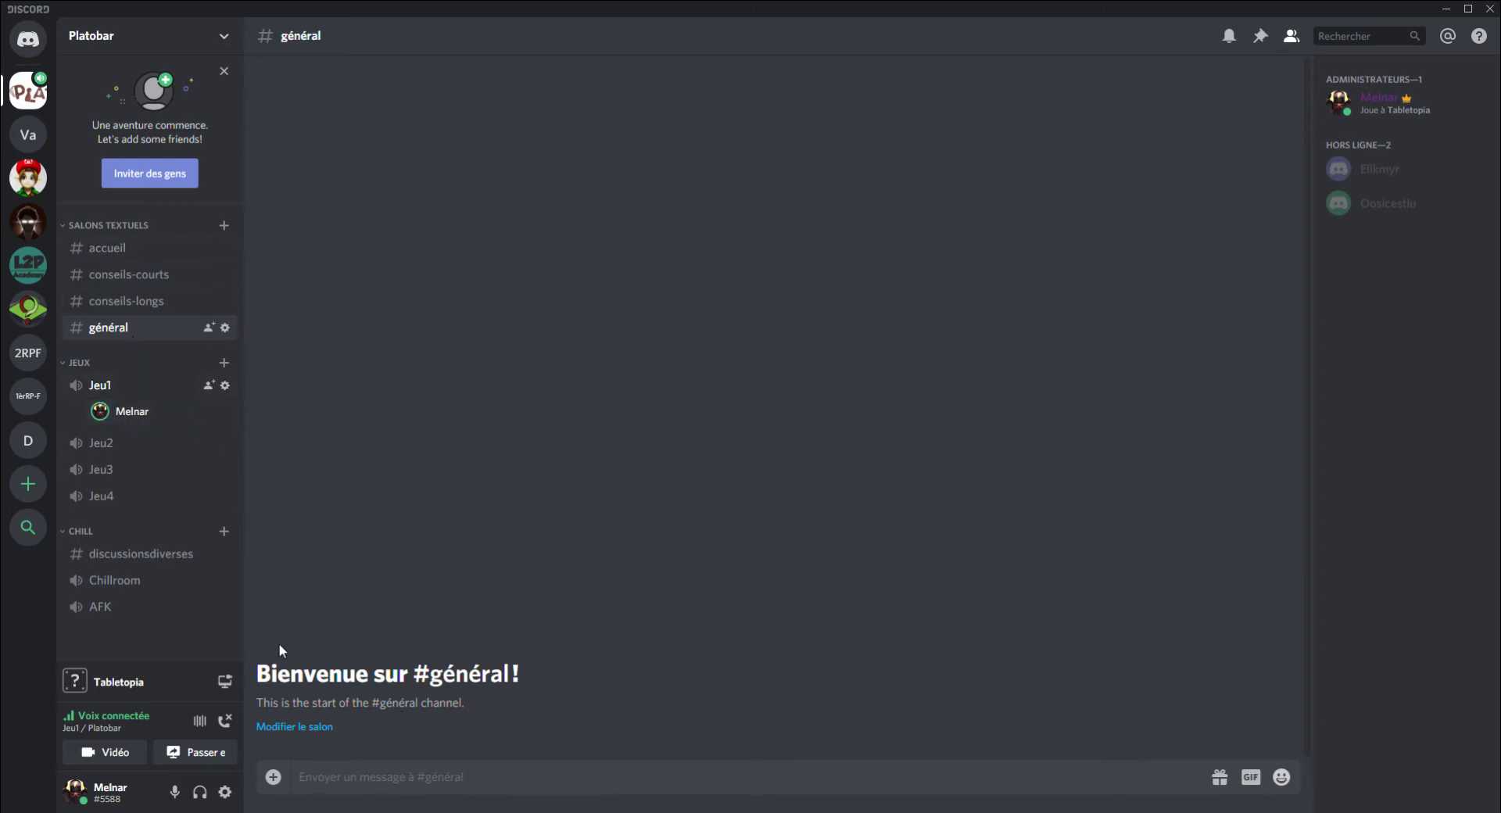
{"action": "left_click", "coordinate": [415, 783]}
{"action": "type", "text": "Bonjour"}
{"action": "key", "text": "Return"}
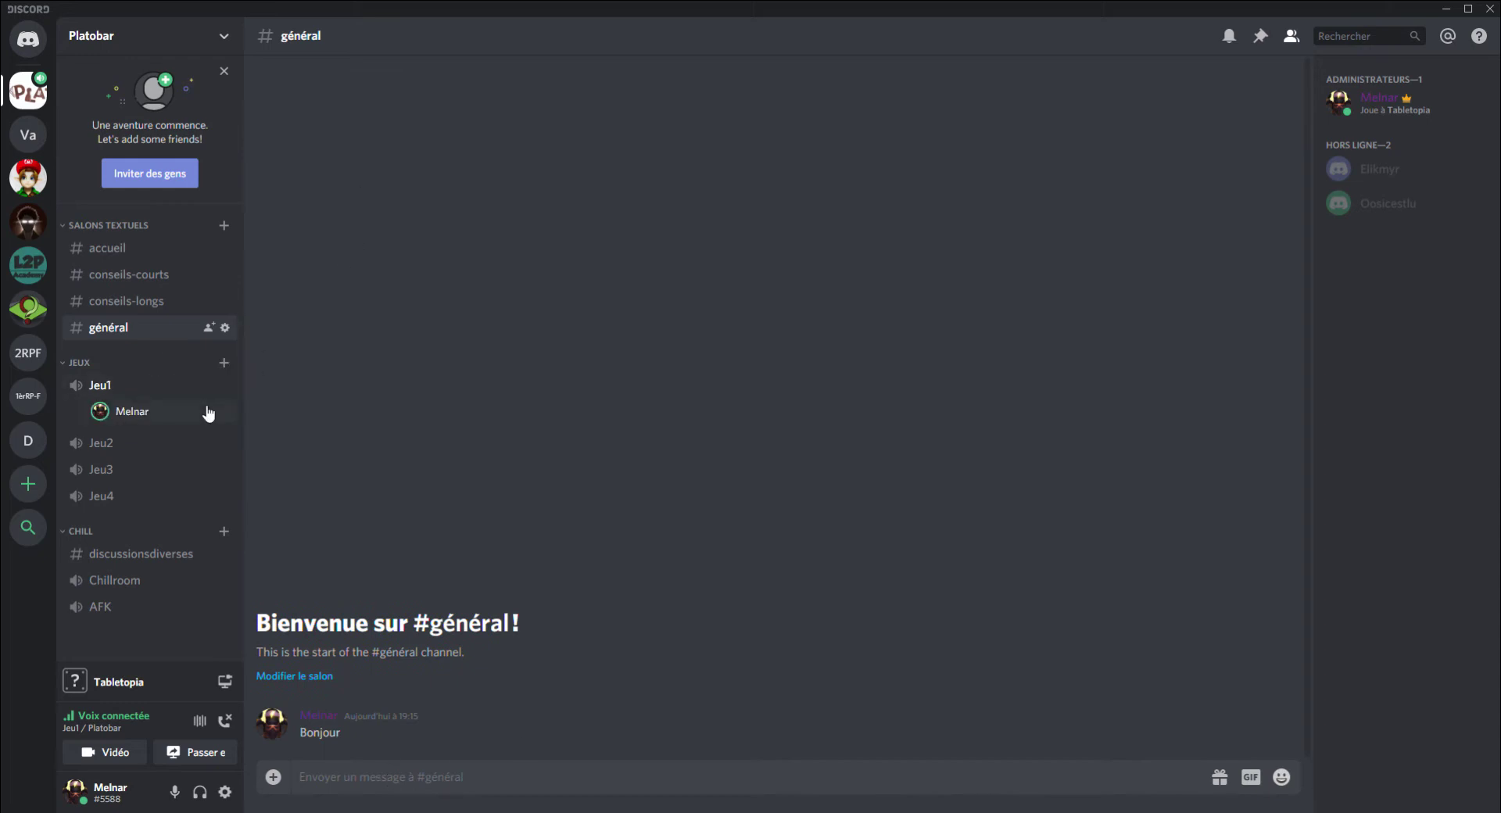
Step: Open the Jeu1 call view and look through the applications and screens available for streaming, without going live
{"action": "left_click", "coordinate": [137, 389]}
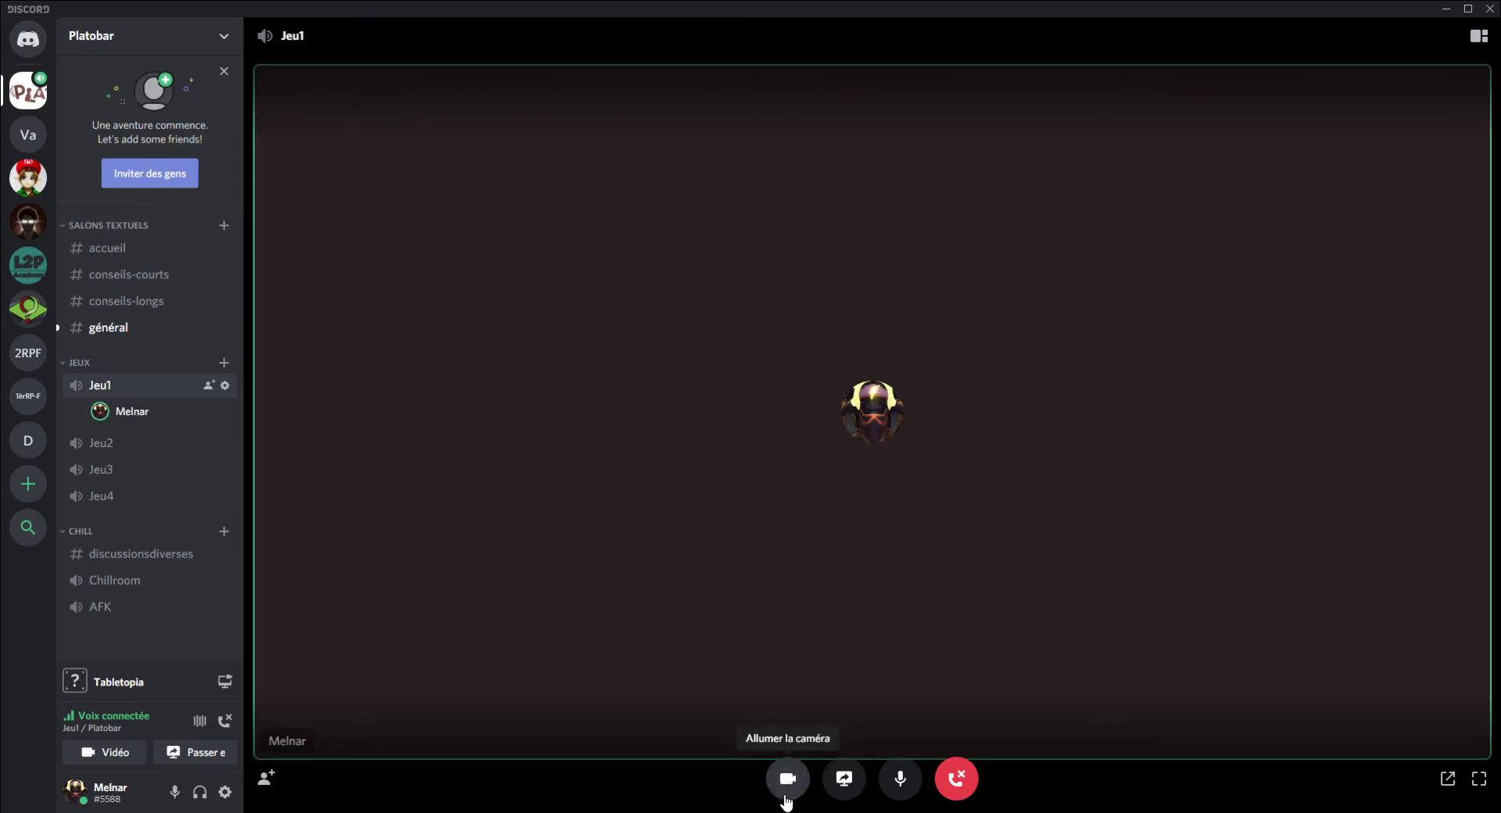
{"action": "left_click", "coordinate": [860, 784]}
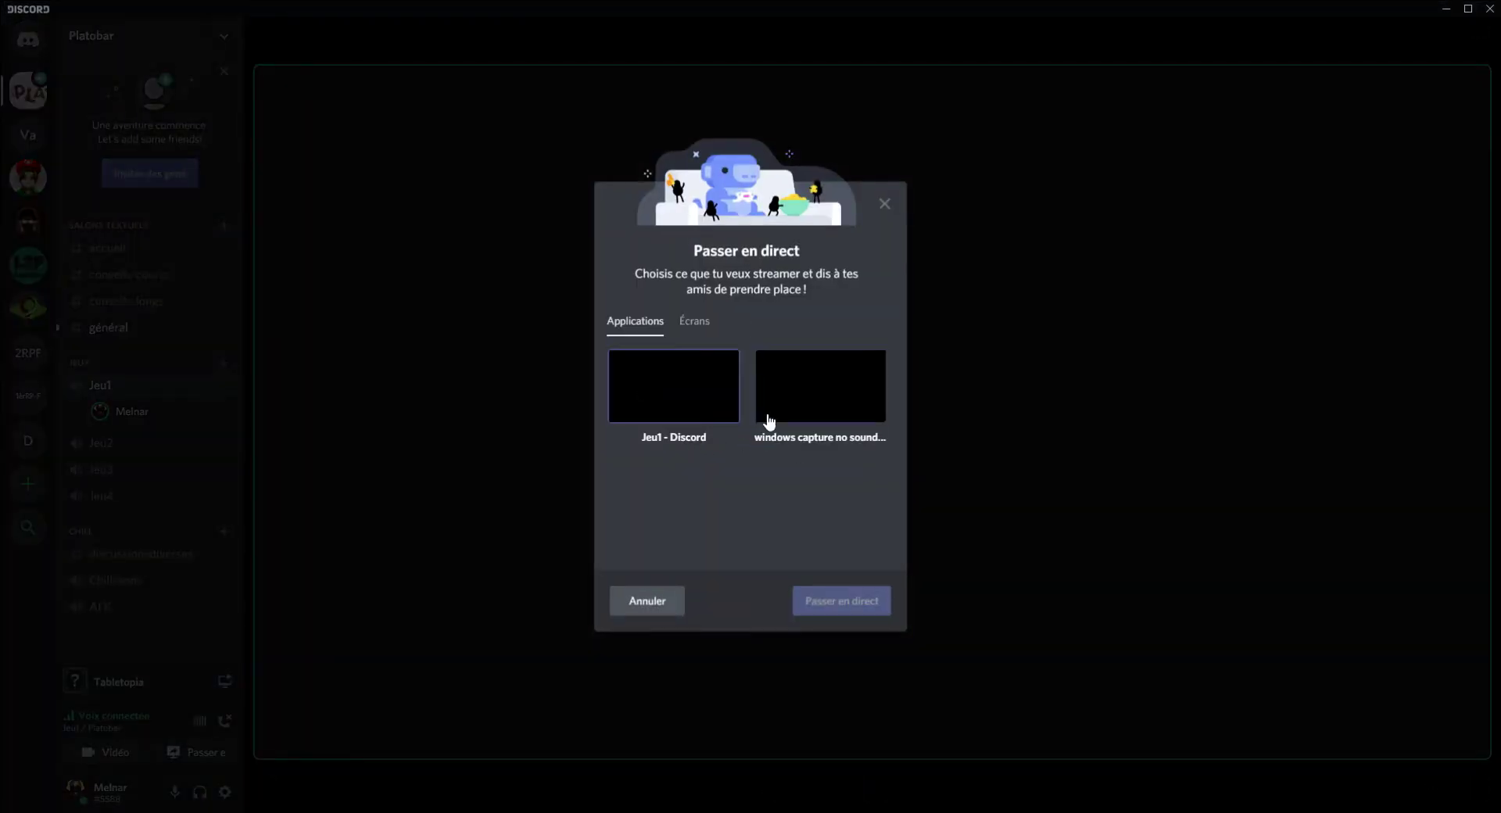
{"action": "left_click", "coordinate": [695, 324]}
{"action": "left_click", "coordinate": [656, 322]}
{"action": "left_click", "coordinate": [885, 204]}
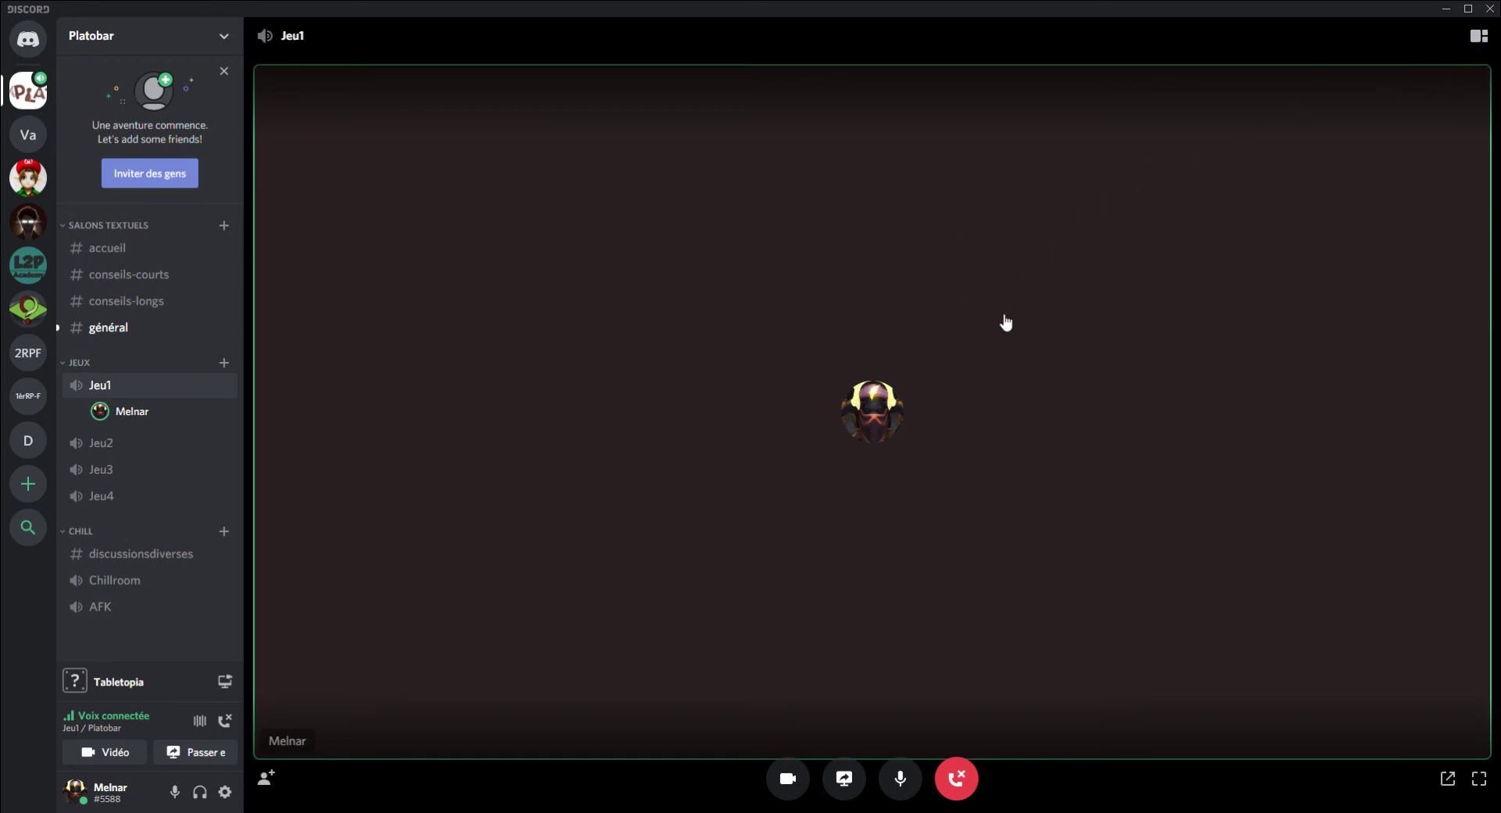
Step: Switch the Jeu1 call layout to the focused view and back to the grid
{"action": "left_click", "coordinate": [1480, 37]}
{"action": "left_click", "coordinate": [1480, 38]}
{"action": "left_click", "coordinate": [1478, 43]}
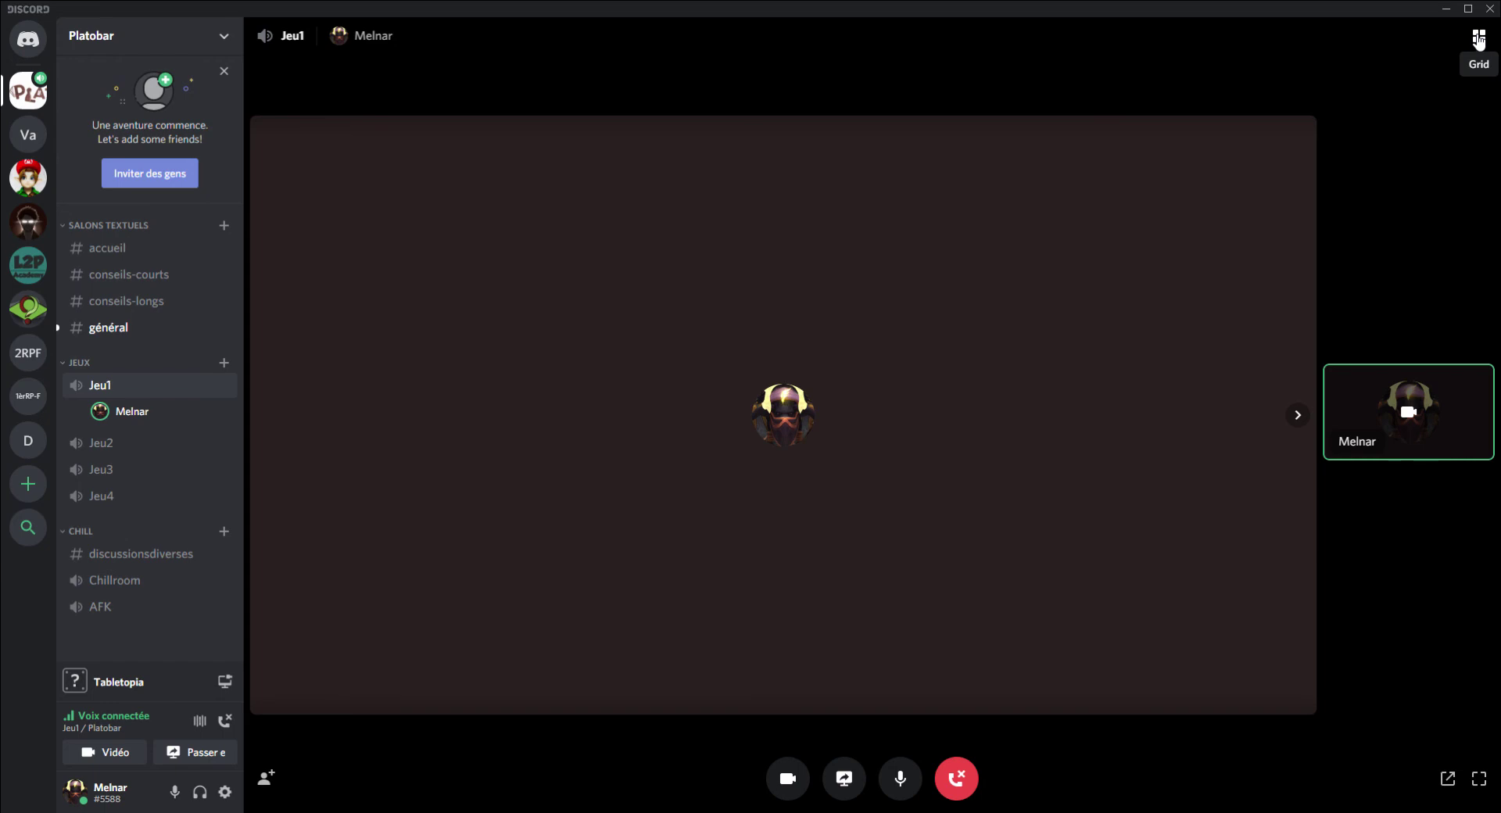
{"action": "left_click", "coordinate": [1479, 39]}
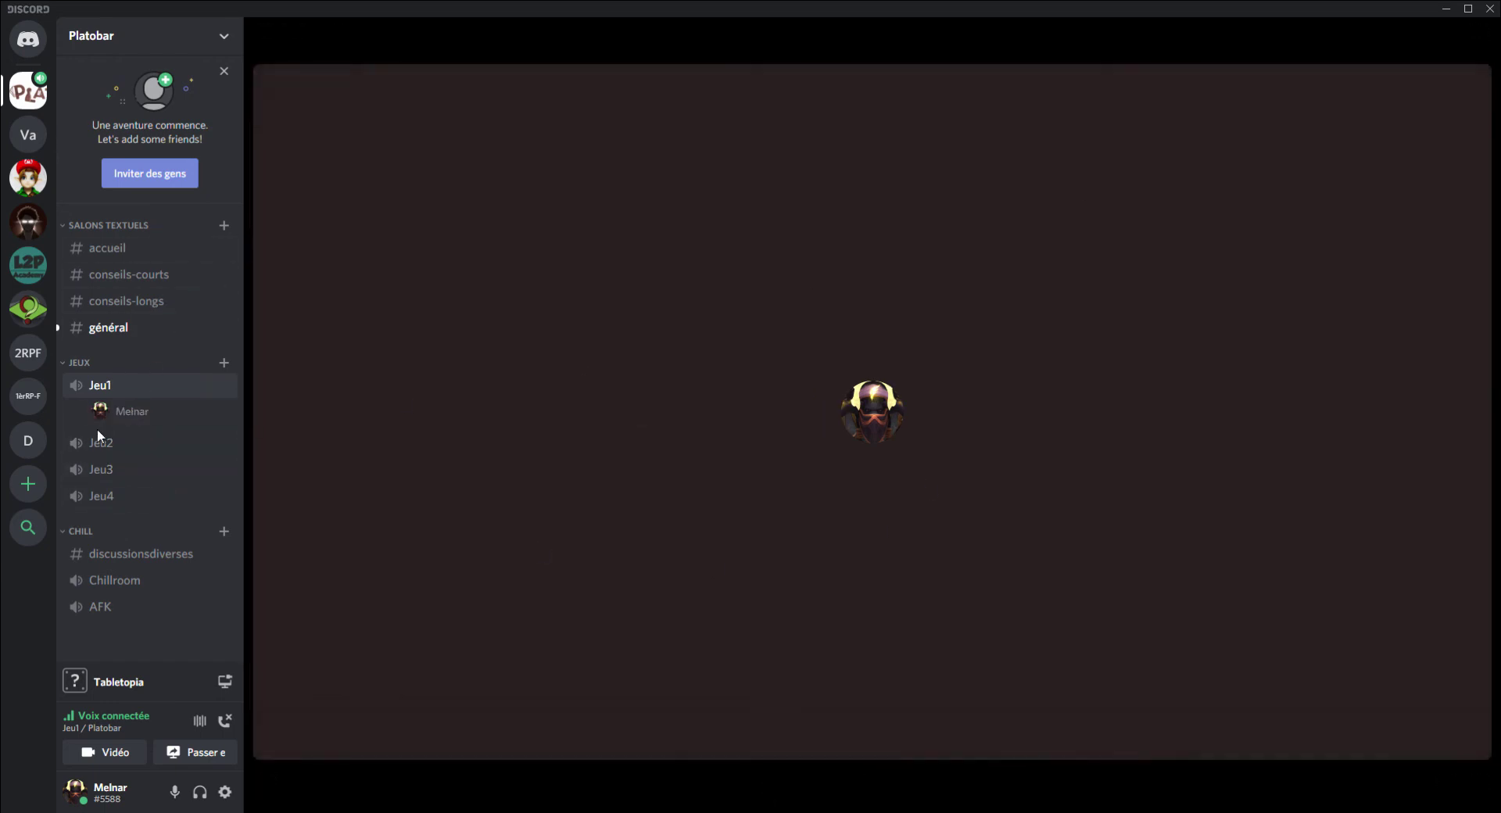
Step: Open the invitation for the Jeu1 channel, highlight its invite link, and close the invitation window
{"action": "right_click", "coordinate": [119, 393]}
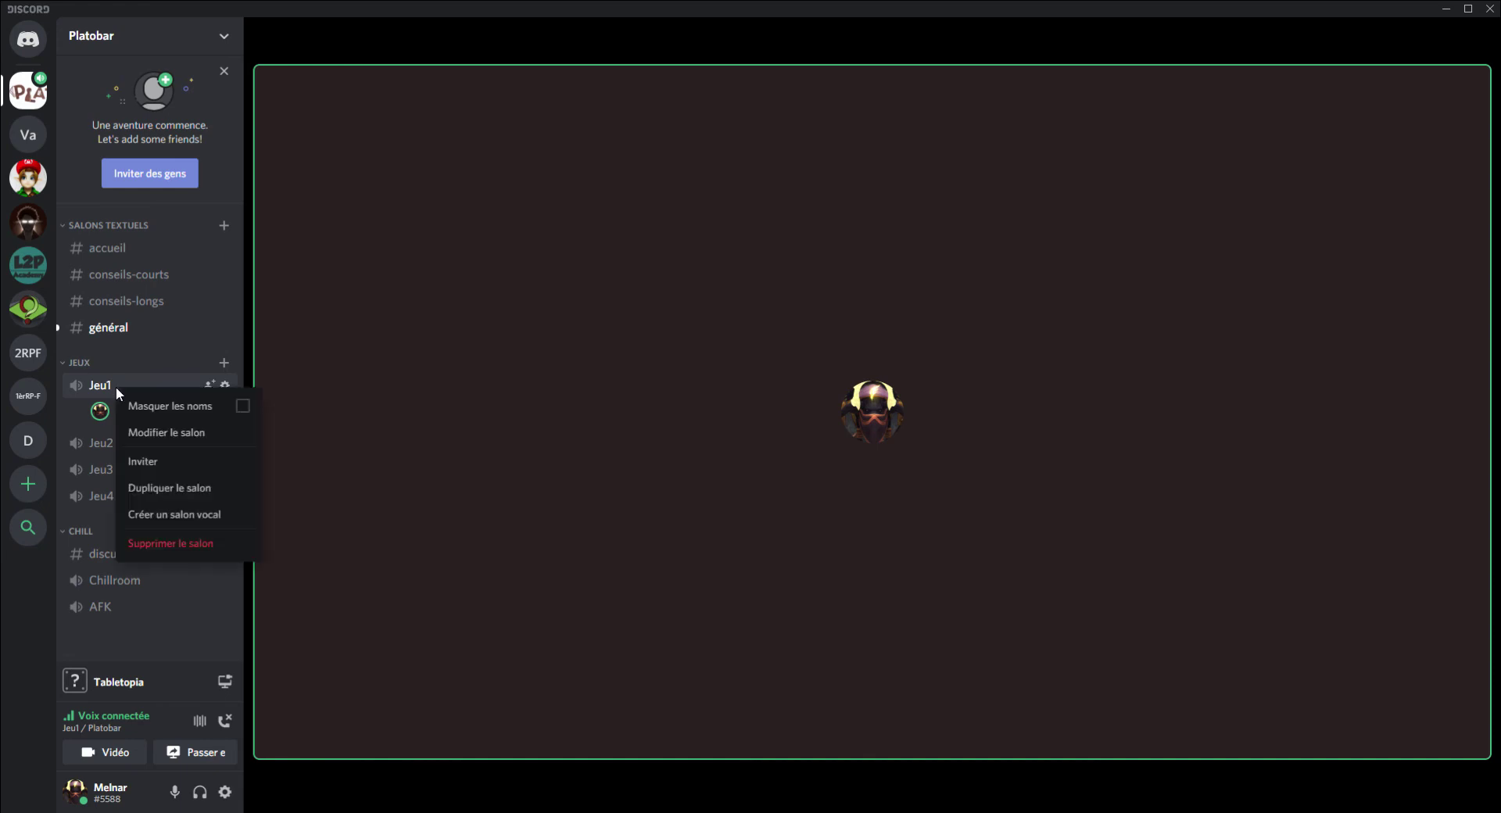
{"action": "left_click", "coordinate": [157, 462]}
{"action": "left_click_drag", "start_coordinate": [759, 533], "coordinate": [580, 521]}
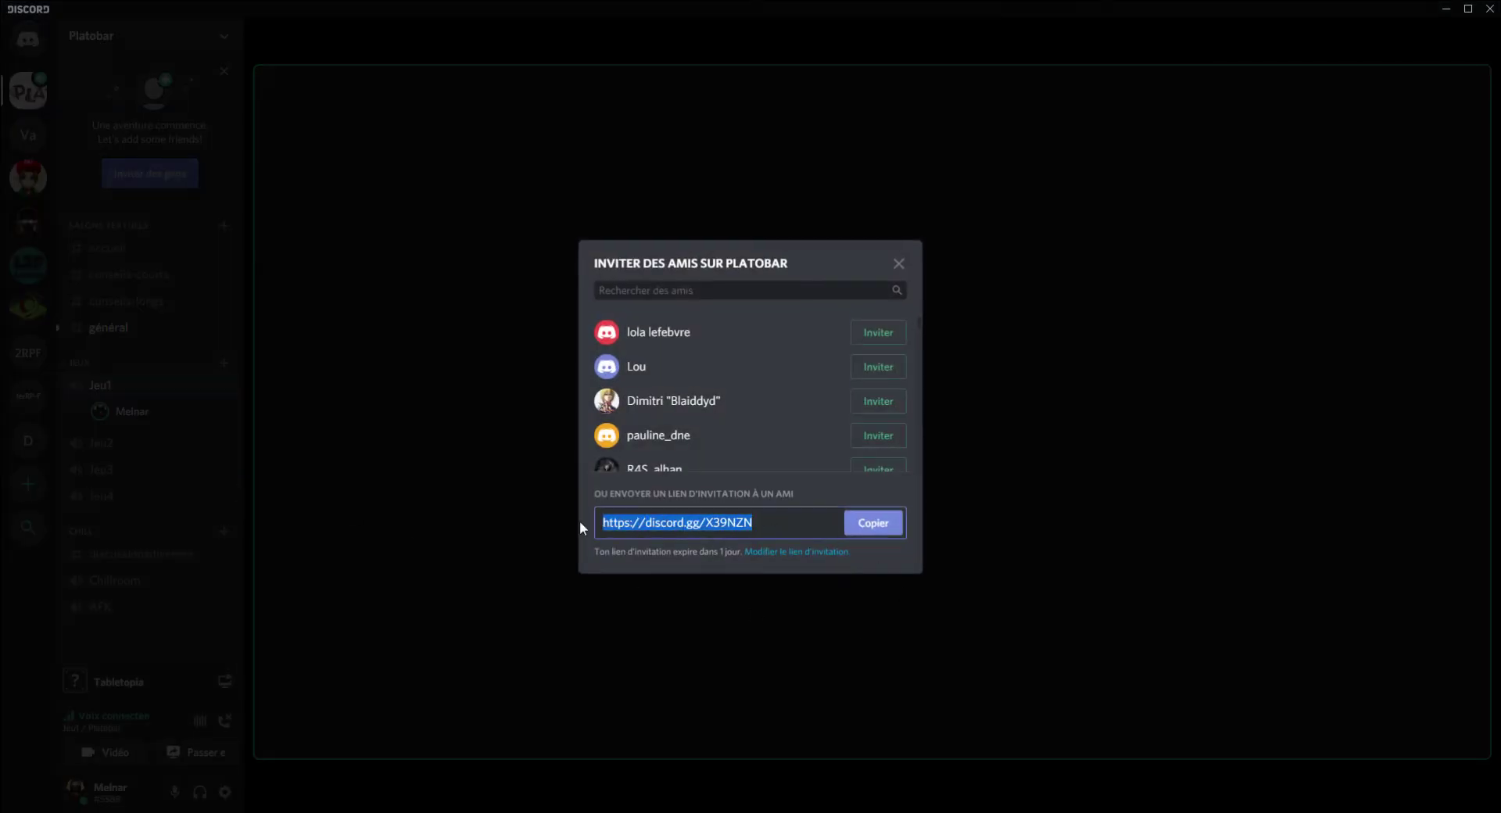
{"action": "left_click", "coordinate": [767, 524]}
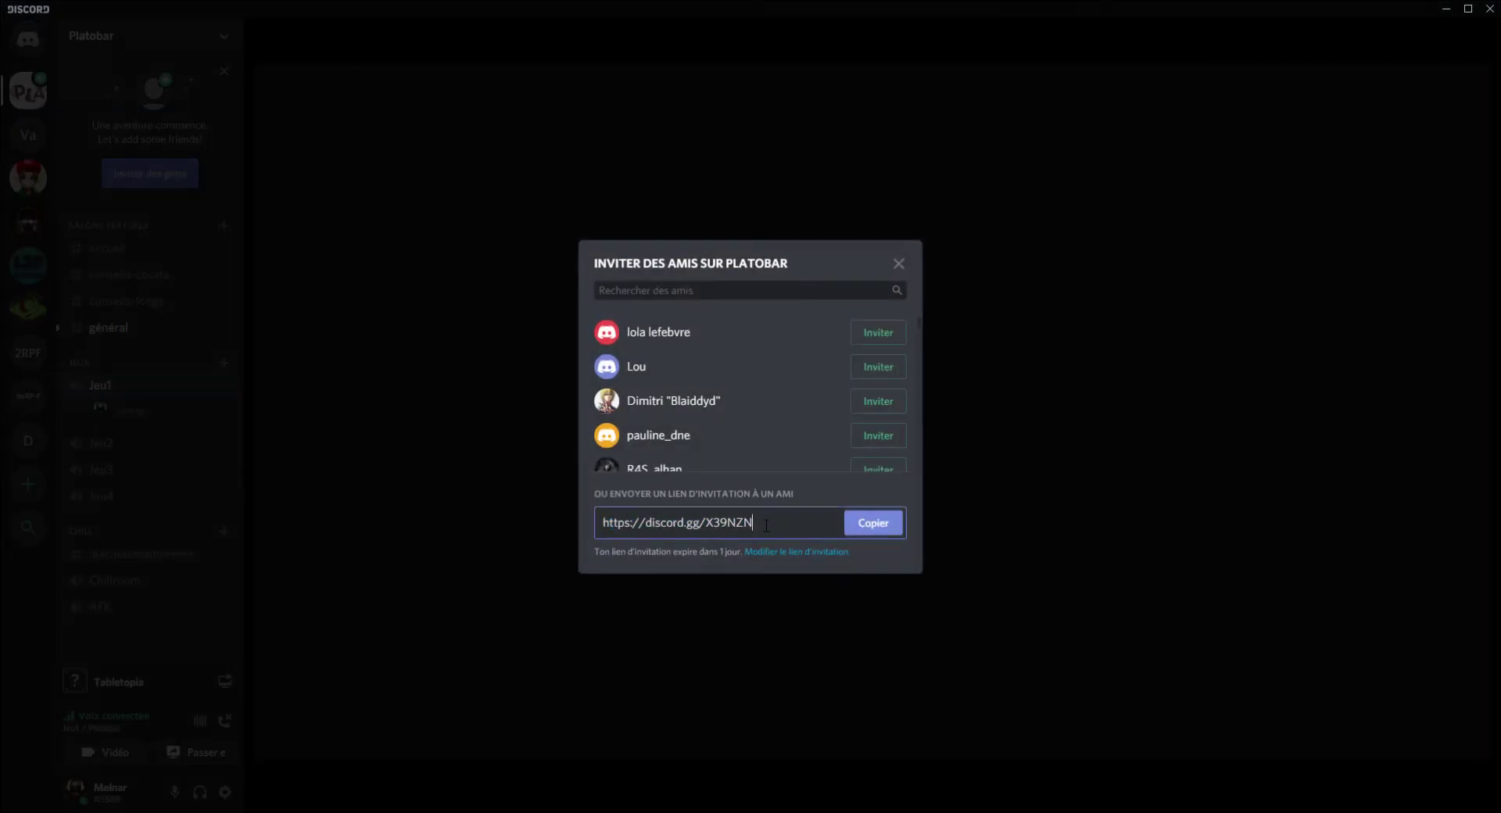
{"action": "left_click_drag", "start_coordinate": [767, 525], "coordinate": [697, 541]}
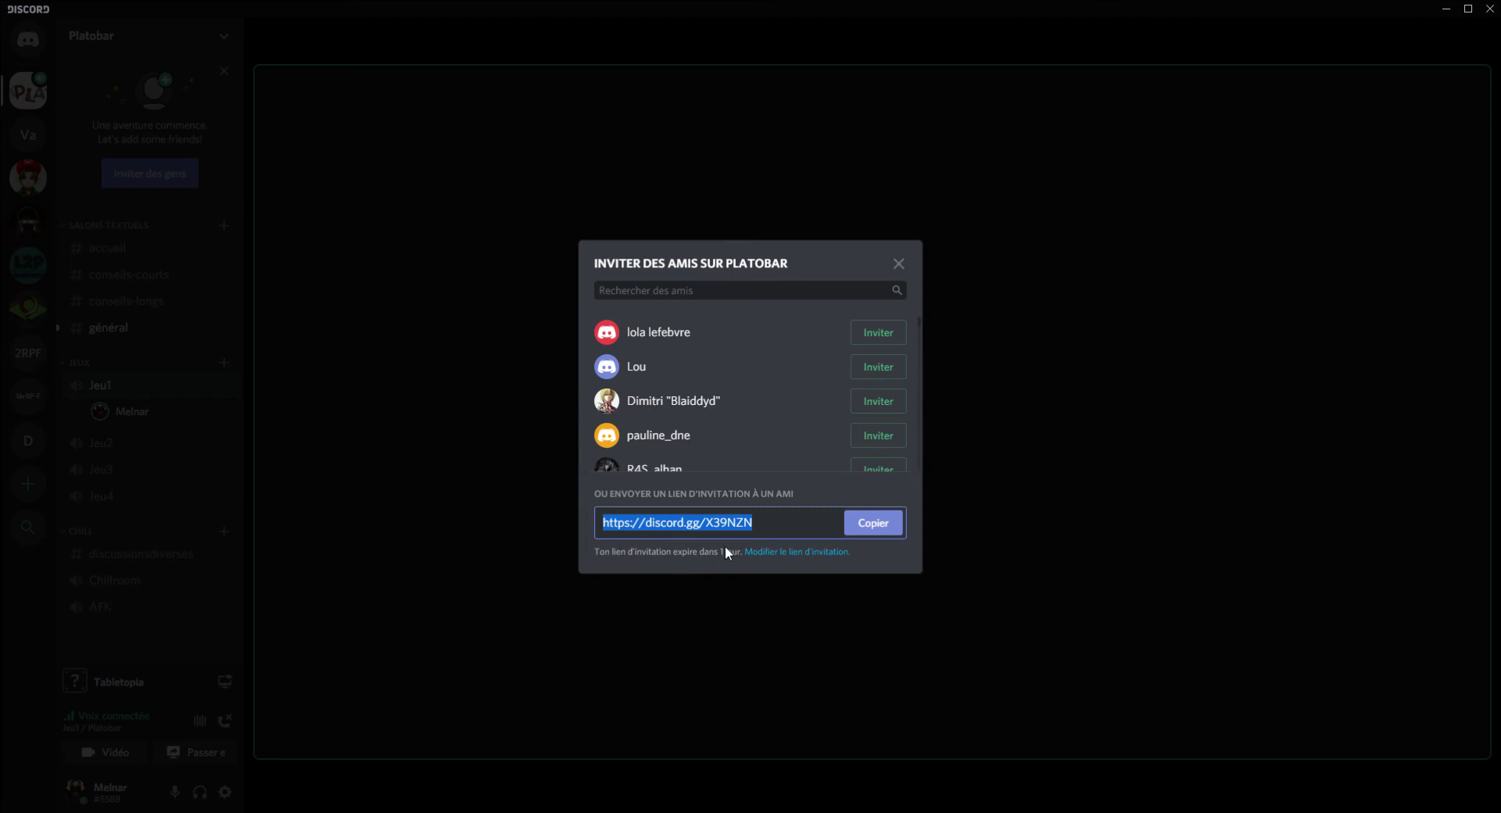
{"action": "left_click", "coordinate": [900, 265]}
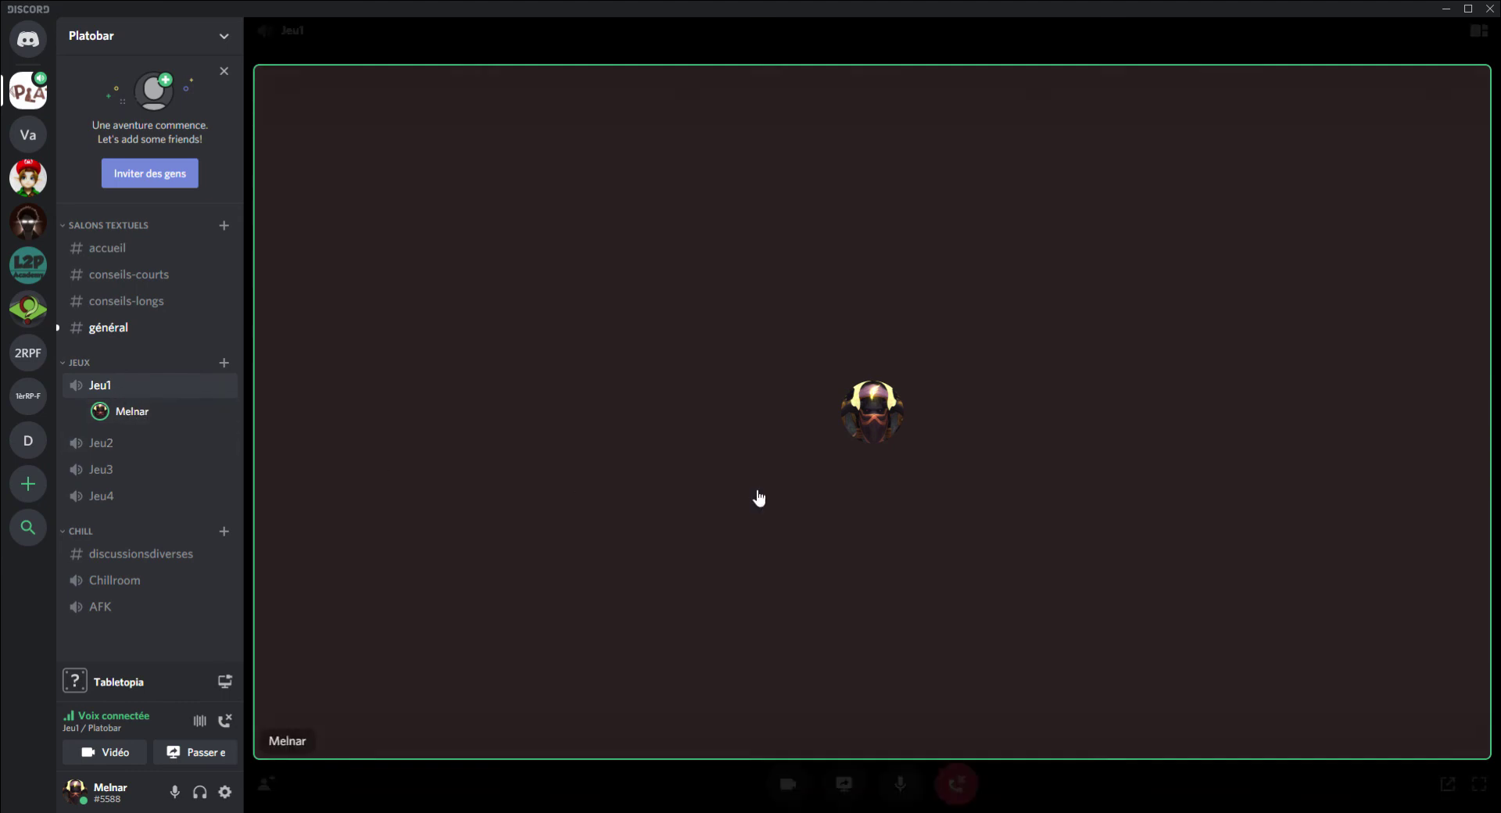
Step: Disconnect from the Jeu1 voice call
{"action": "mouse_move", "coordinate": [830, 484]}
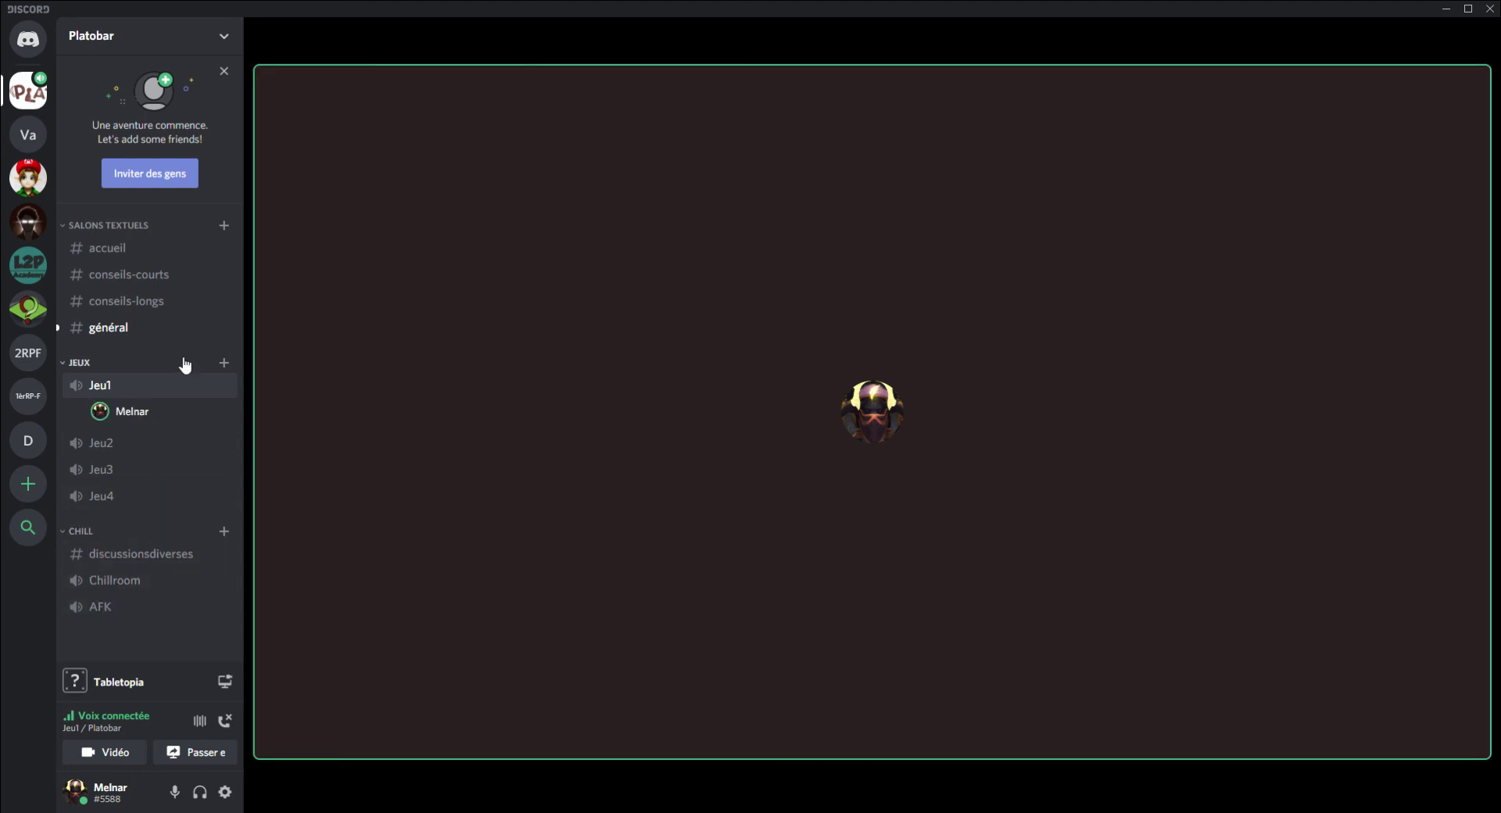
{"action": "mouse_move", "coordinate": [1092, 783]}
{"action": "left_click", "coordinate": [956, 785]}
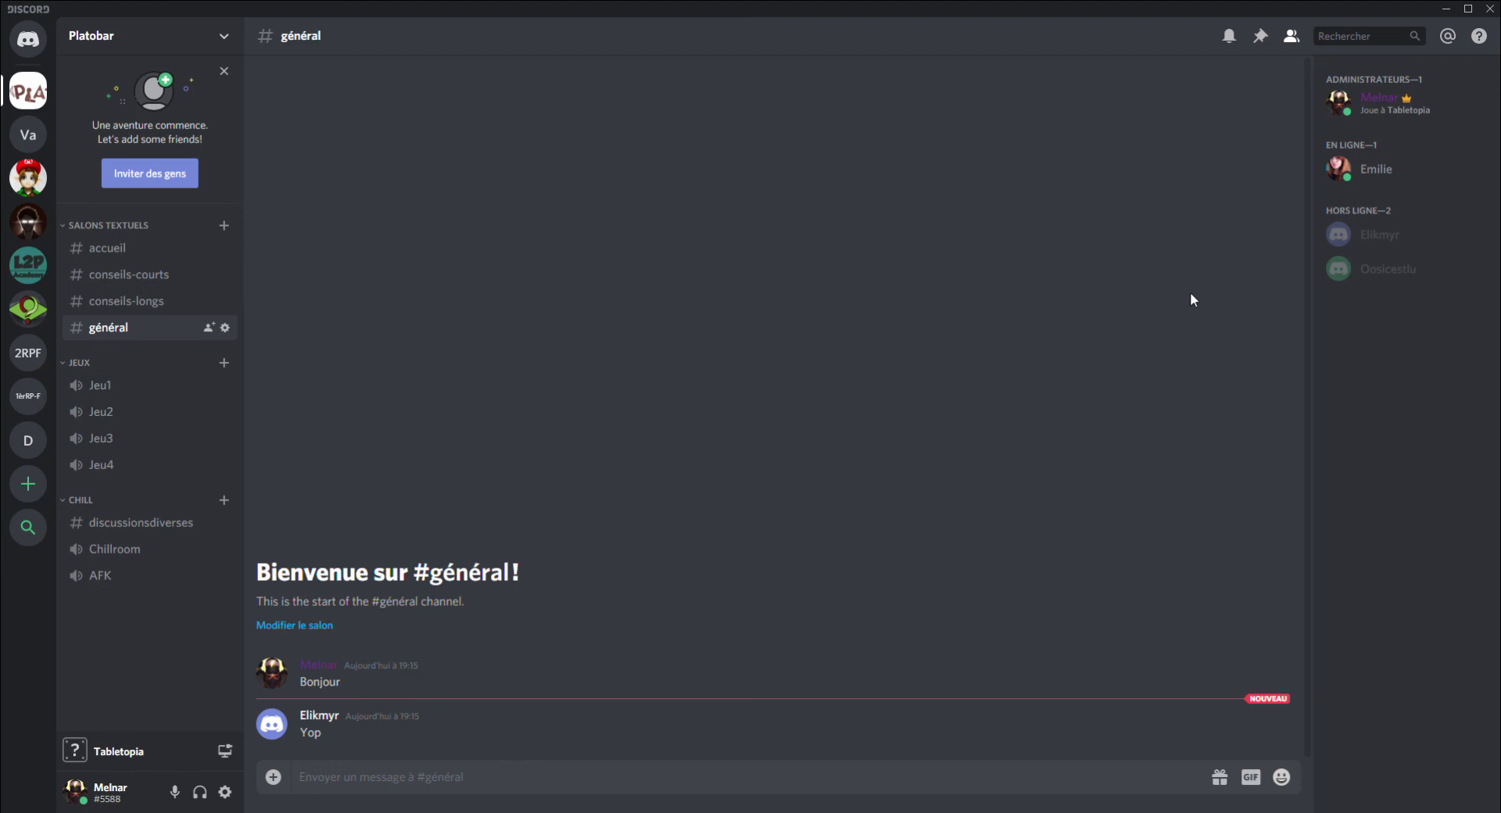